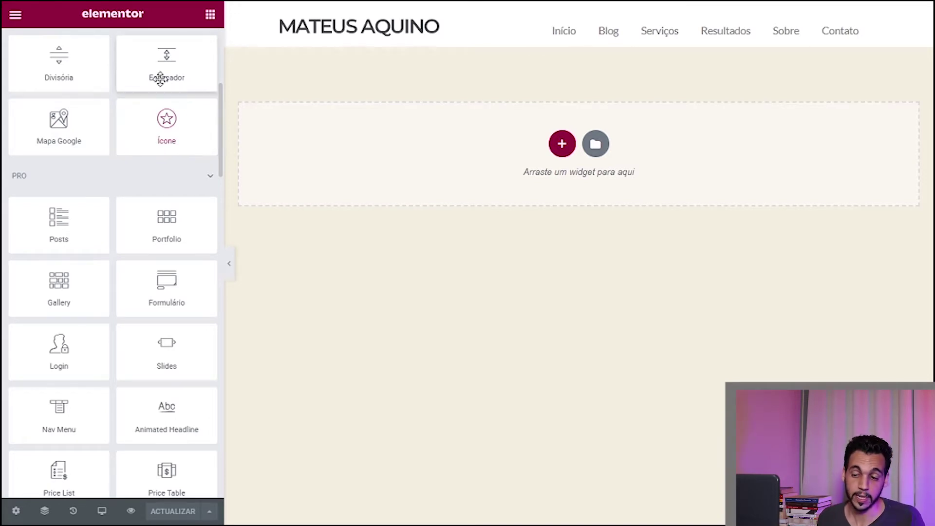
Preview the site header in tablet and mobile sizes and expand its collapsed navigation menu
scroll(14, 313, down, 3)
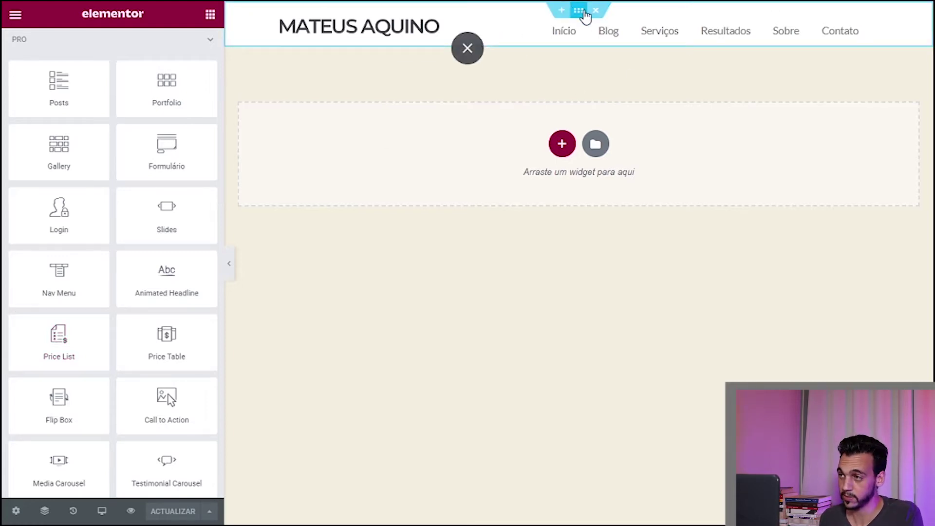
click(101, 512)
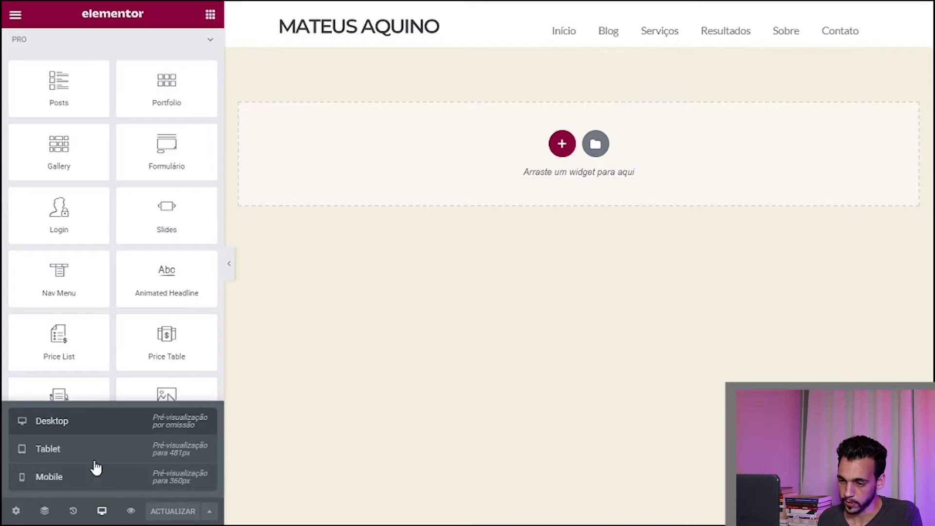
click(93, 459)
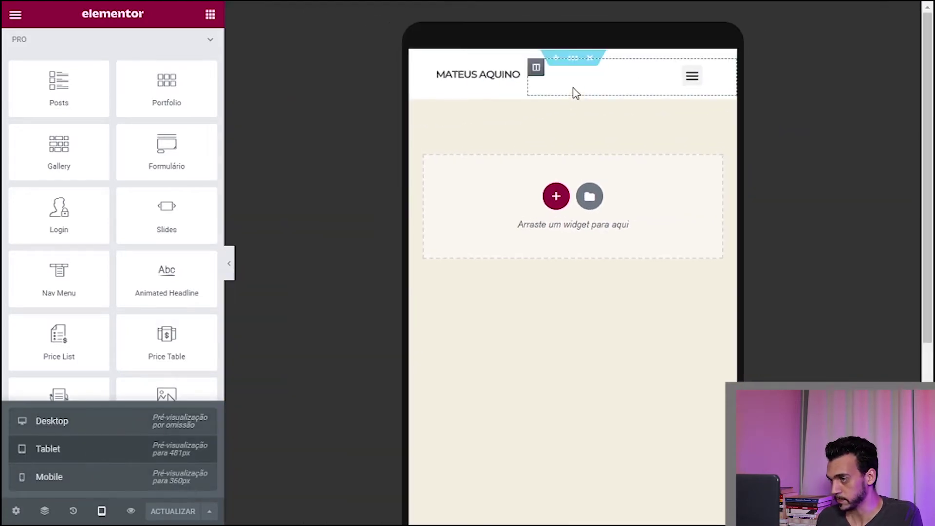
click(694, 77)
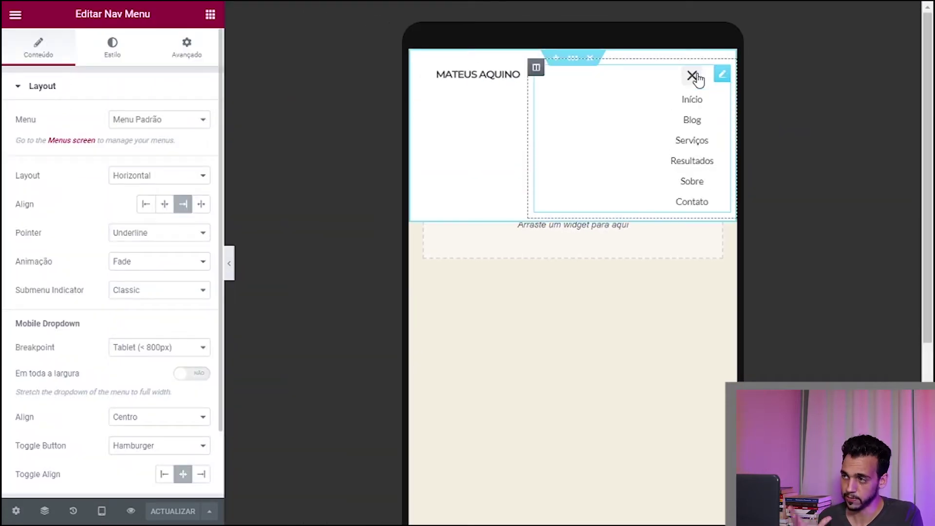
click(101, 511)
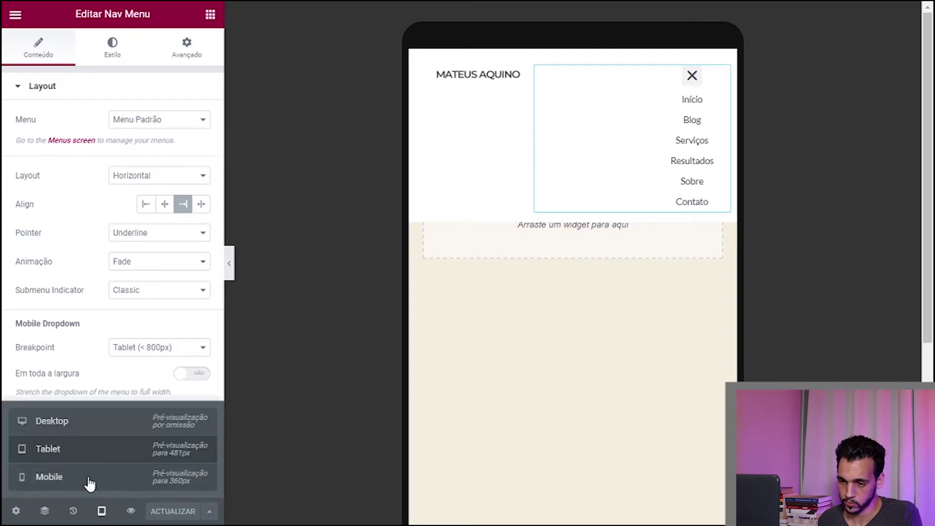
click(90, 481)
click(567, 108)
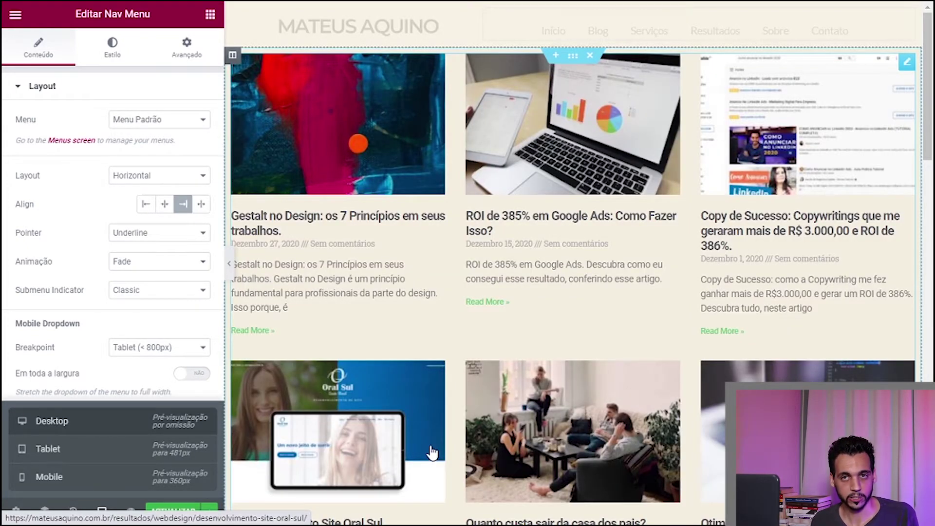
Look through the available Pro widgets and the posts grid placed on the page
click(573, 63)
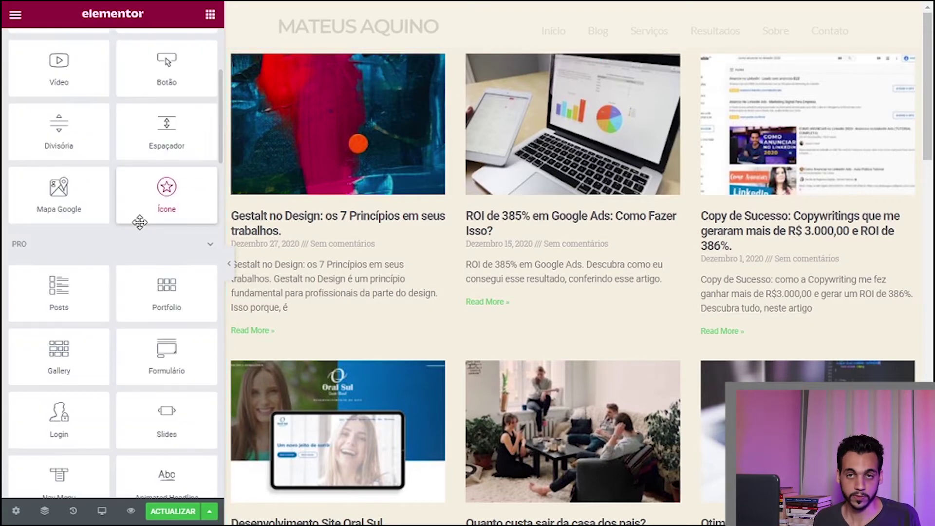
scroll(139, 223, down, 2)
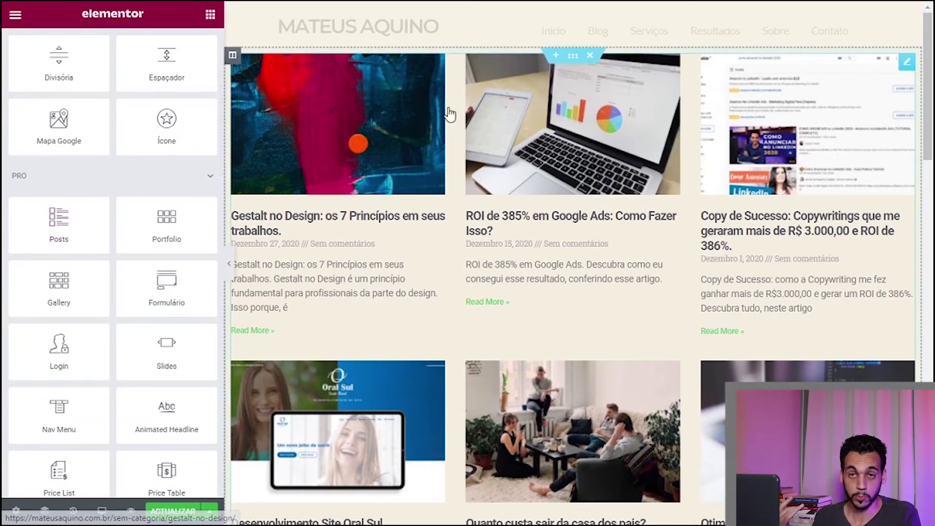
scroll(506, 135, down, 4)
scroll(536, 195, up, 4)
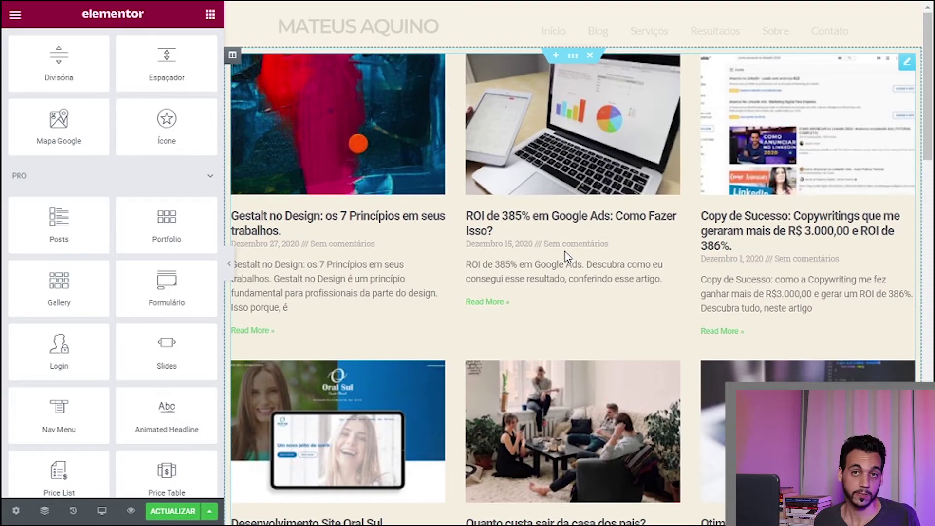
scroll(513, 249, down, 10)
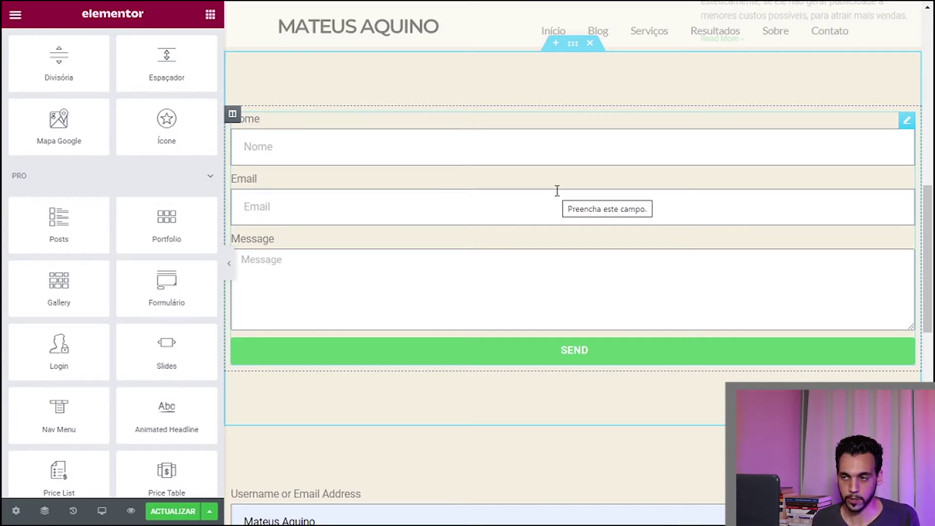
Open the contact form widget's advanced settings and review them along with the login form and the sections below
click(907, 120)
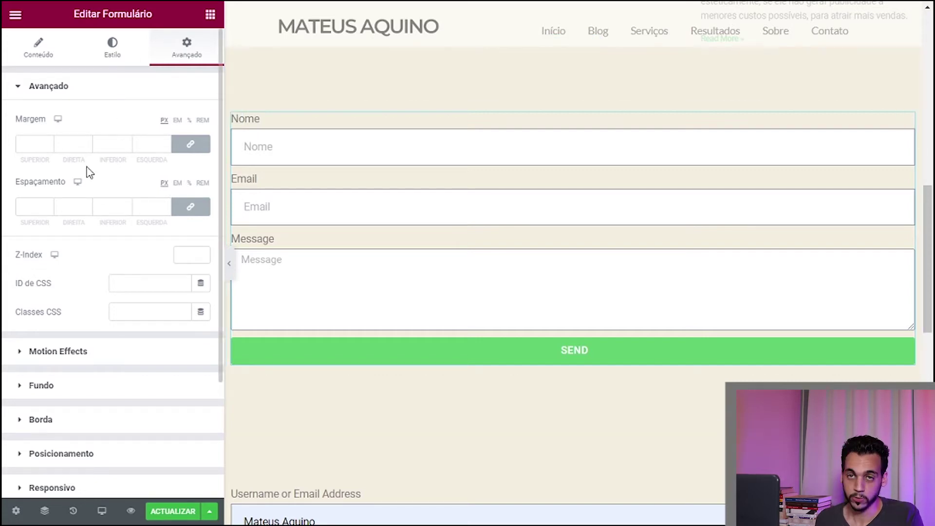
scroll(71, 198, down, 3)
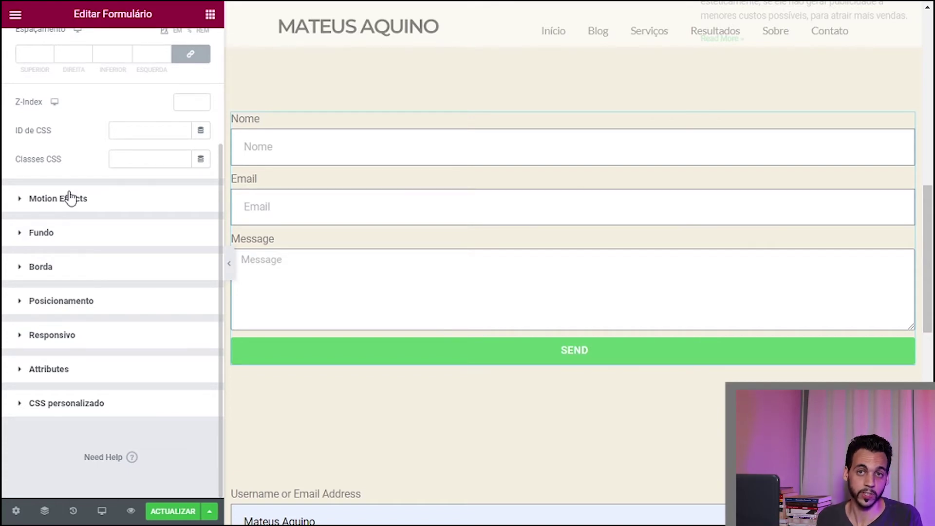
scroll(388, 283, down, 1)
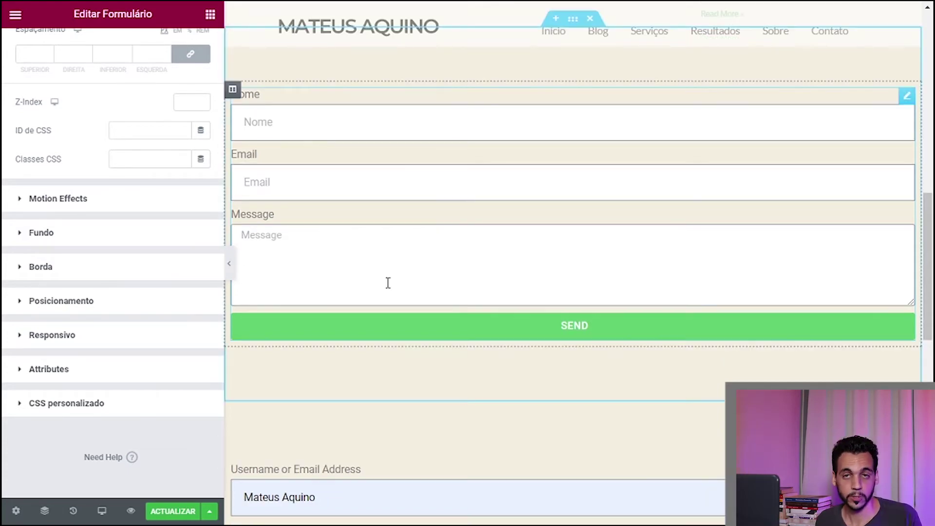
scroll(388, 283, down, 5)
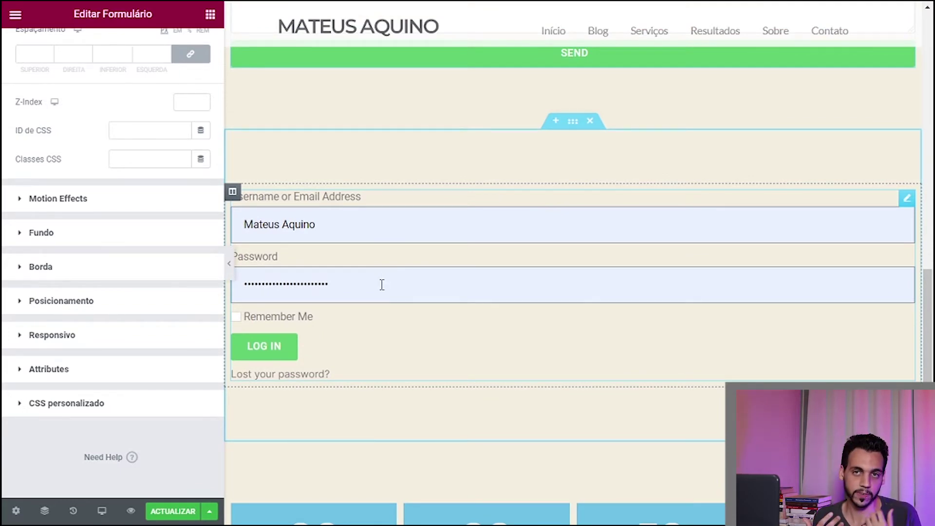
scroll(382, 285, down, 6)
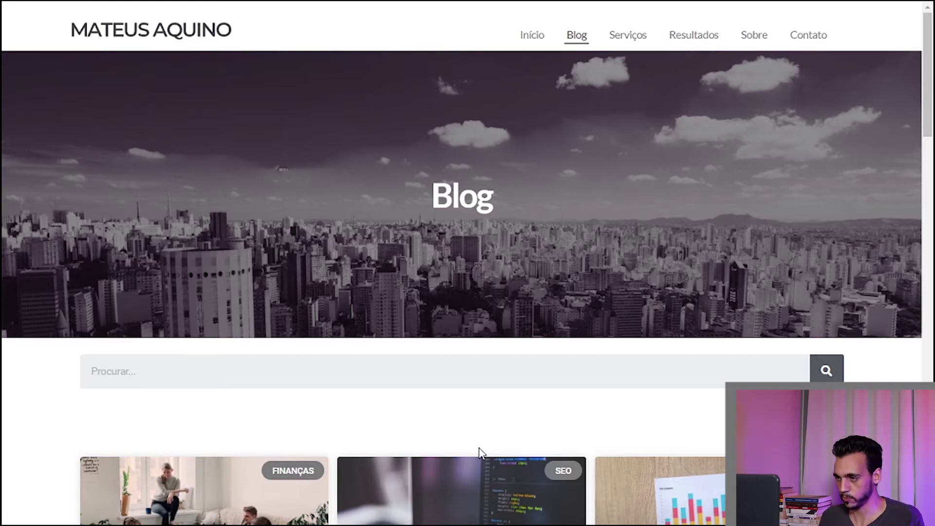
Browse the article cards on the live blog page and on its search results page for SEO
scroll(481, 453, down, 10)
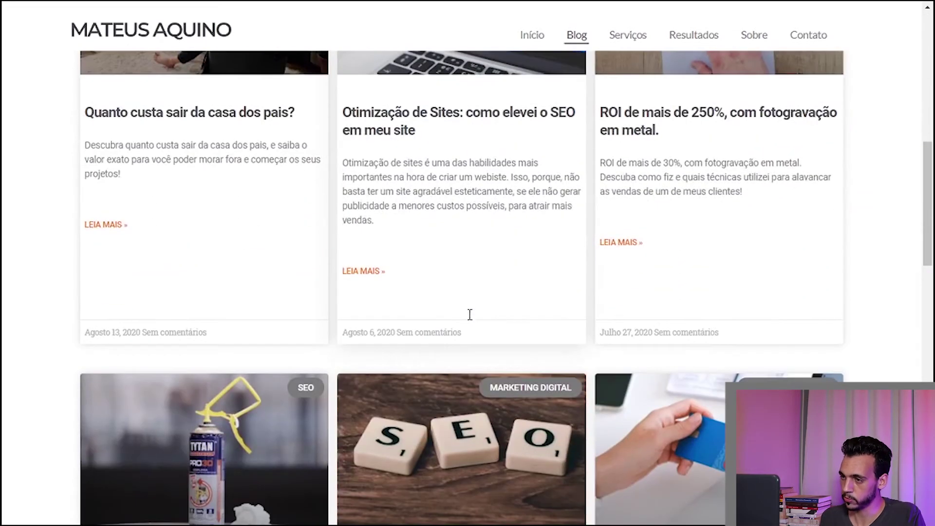
scroll(468, 319, down, 5)
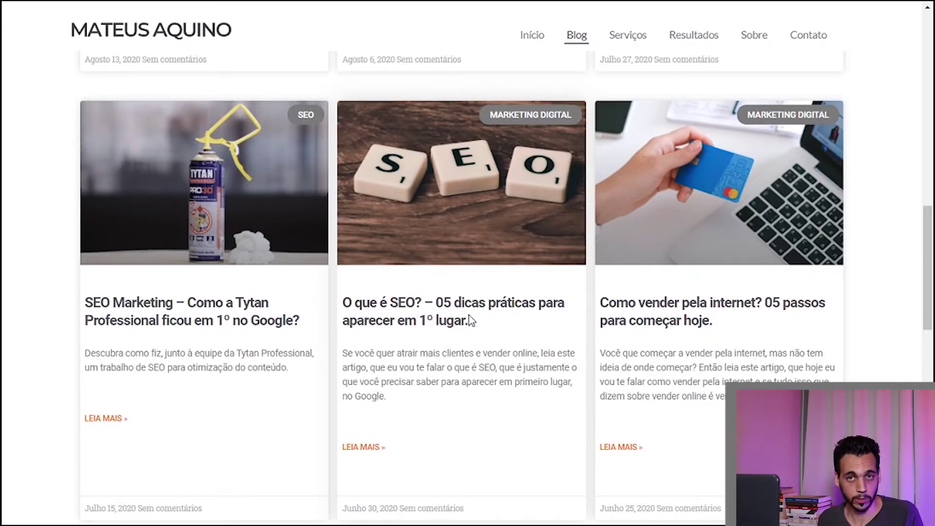
scroll(468, 314, up, 15)
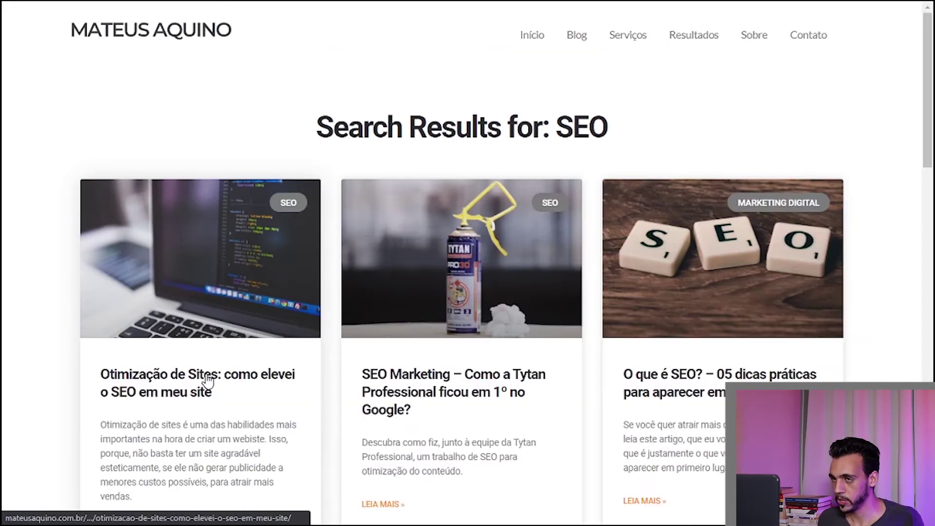
scroll(202, 280, down, 15)
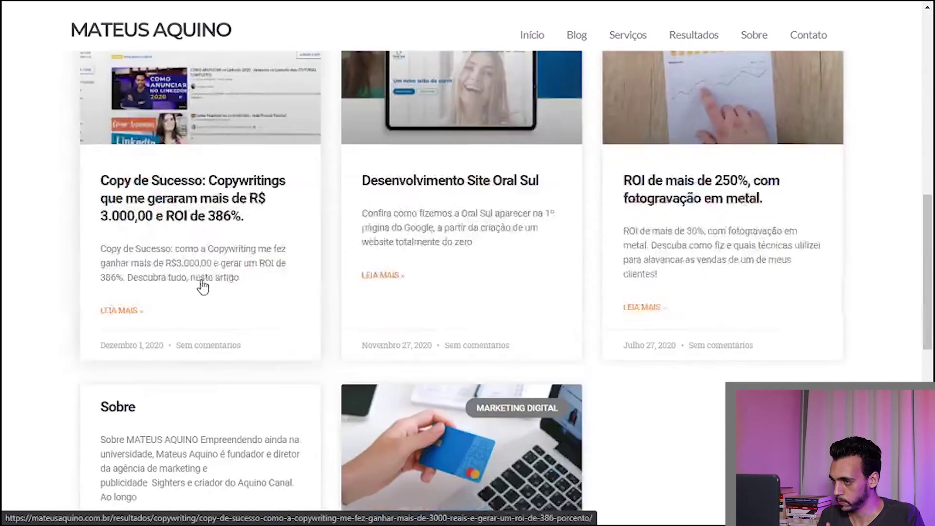
scroll(203, 280, up, 15)
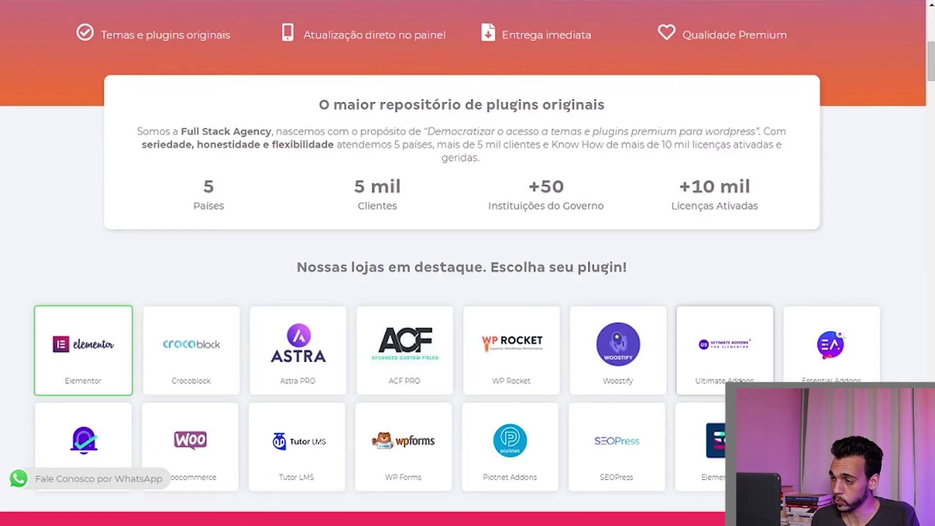
Review the Elementor Pro licence plans and their features on the Full Stack Agency site
scroll(462, 263, down, 5)
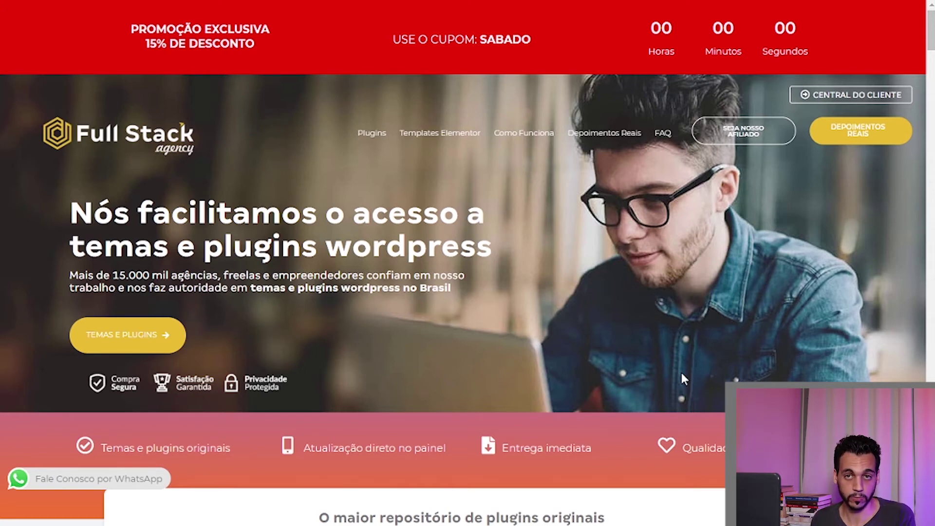
scroll(684, 379, down, 10)
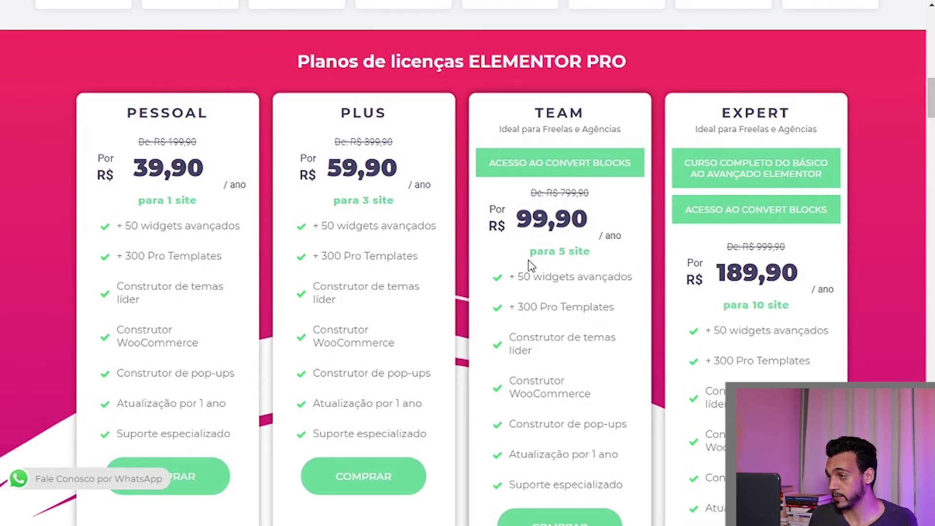
scroll(530, 266, down, 3)
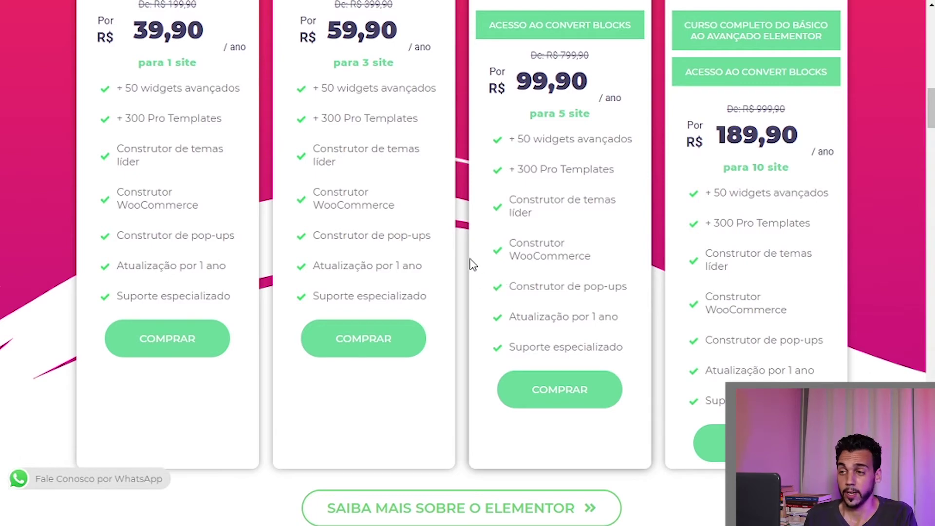
scroll(472, 263, up, 2)
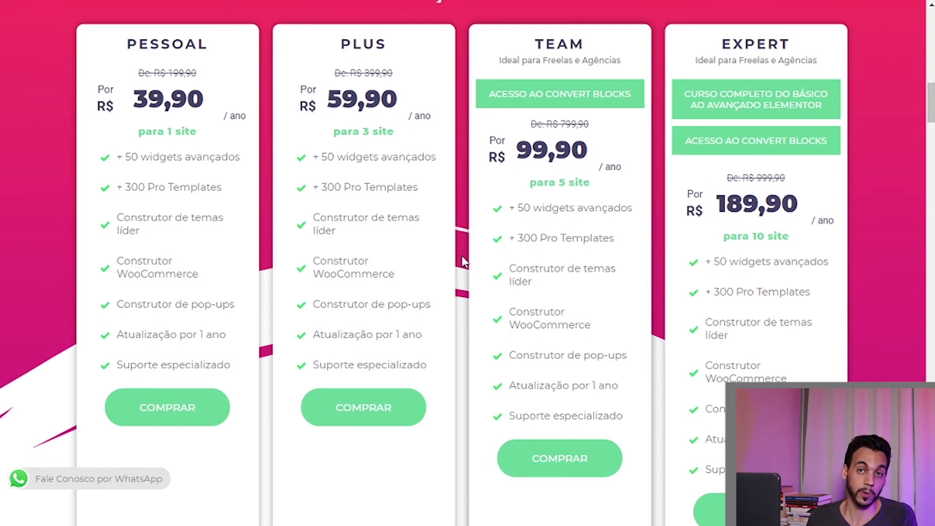
Switch to Elementor's official pricing page and compare the features of its plans
key(ctrl+Tab)
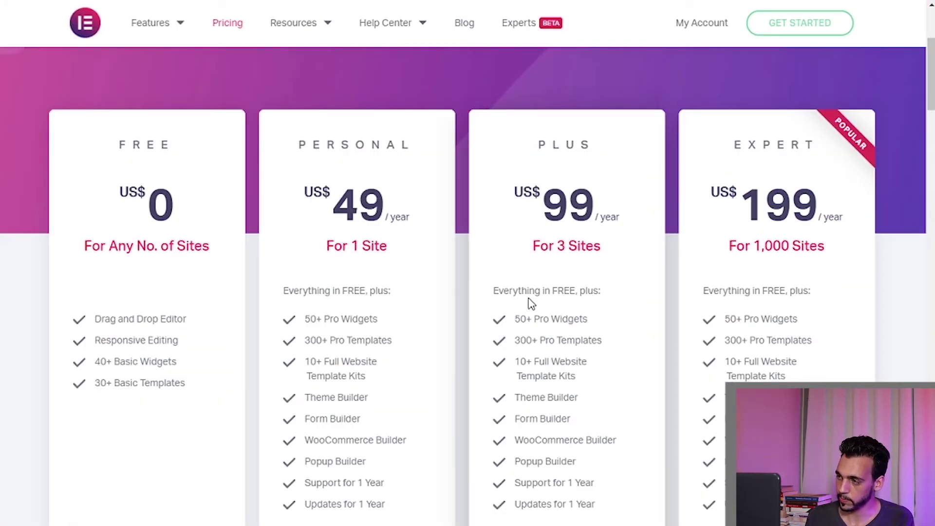
scroll(682, 284, down, 3)
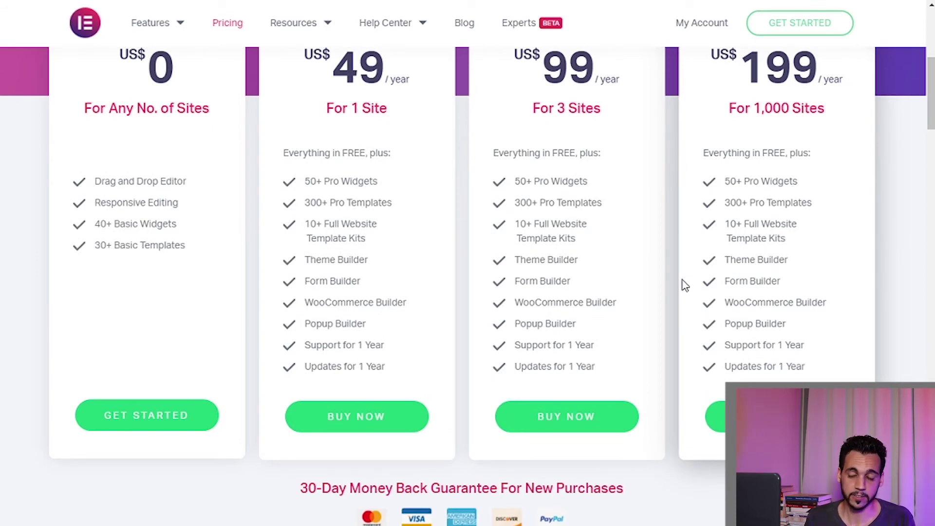
scroll(755, 254, up, 3)
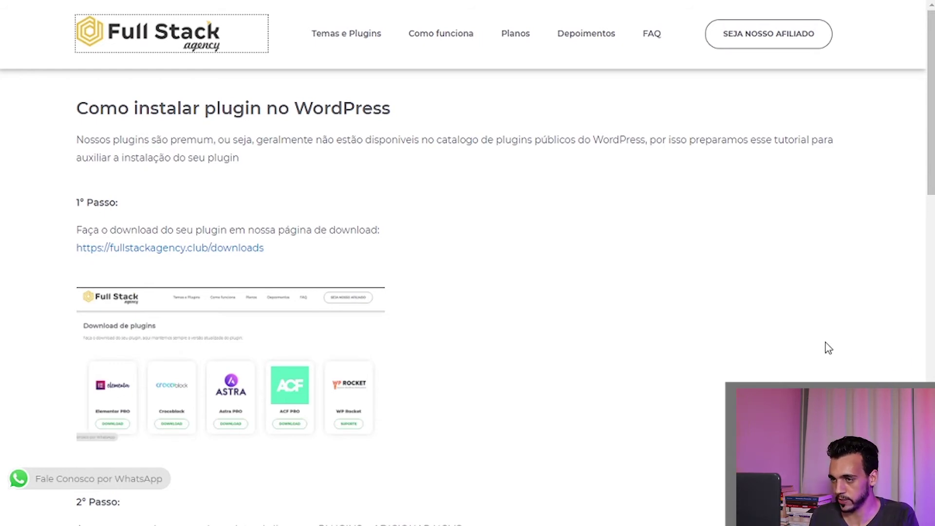
Read through the Full Stack Agency plugin installation guide and open the plugin upload option in the WordPress dashboard
scroll(701, 361, down, 12)
scroll(568, 294, up, 15)
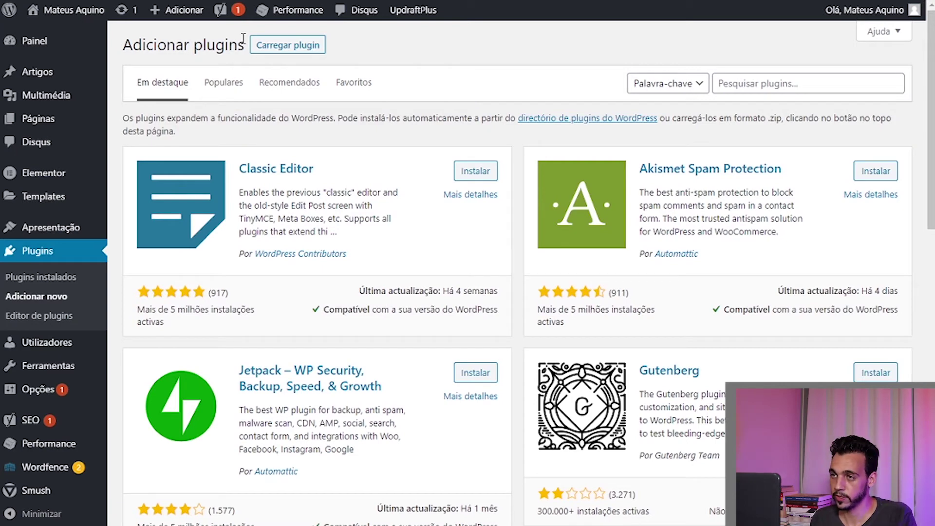
click(266, 45)
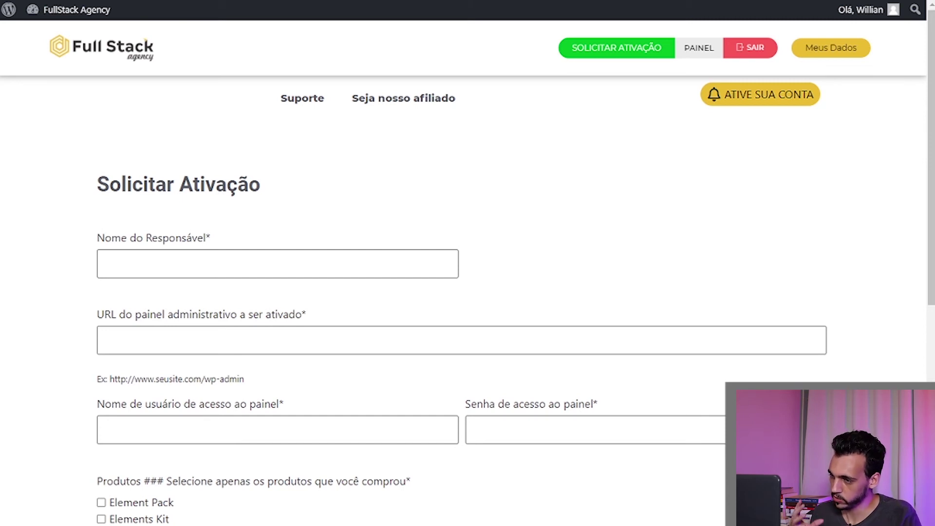
Examine the required fields and the product list of the Full Stack Agency activation request form
scroll(467, 292, down, 3)
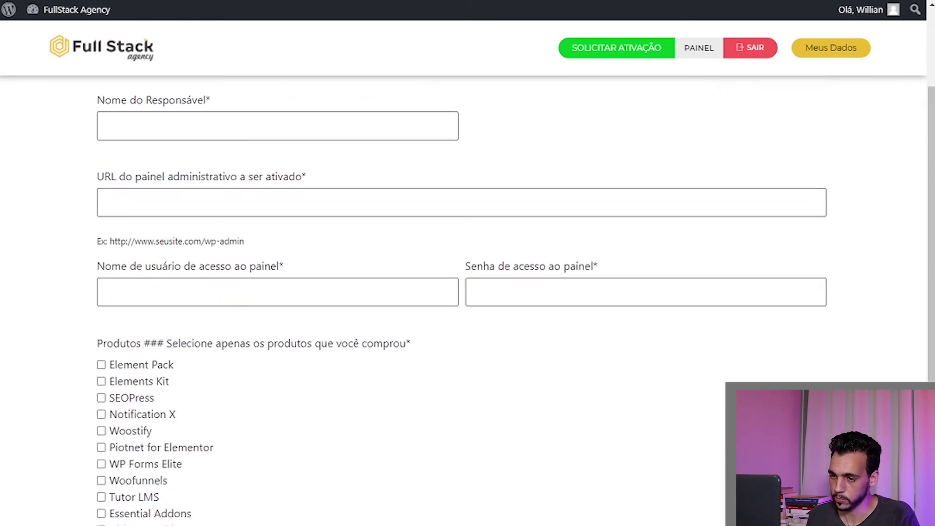